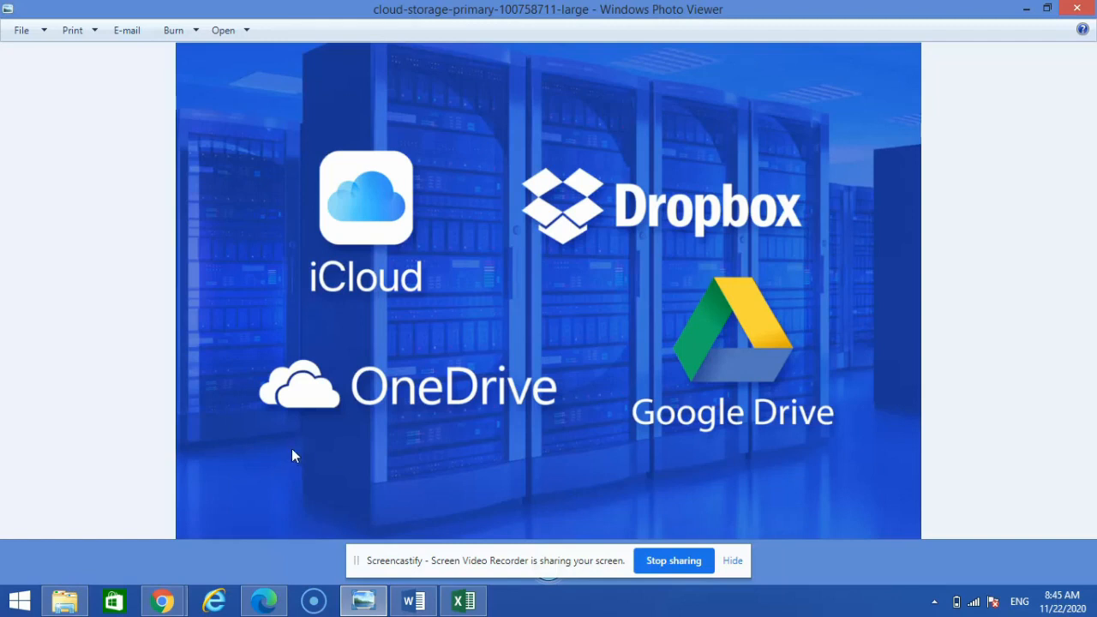
Flip through the photos, then switch to the OneDrive page in Chrome
{"action": "key", "text": "Right"}
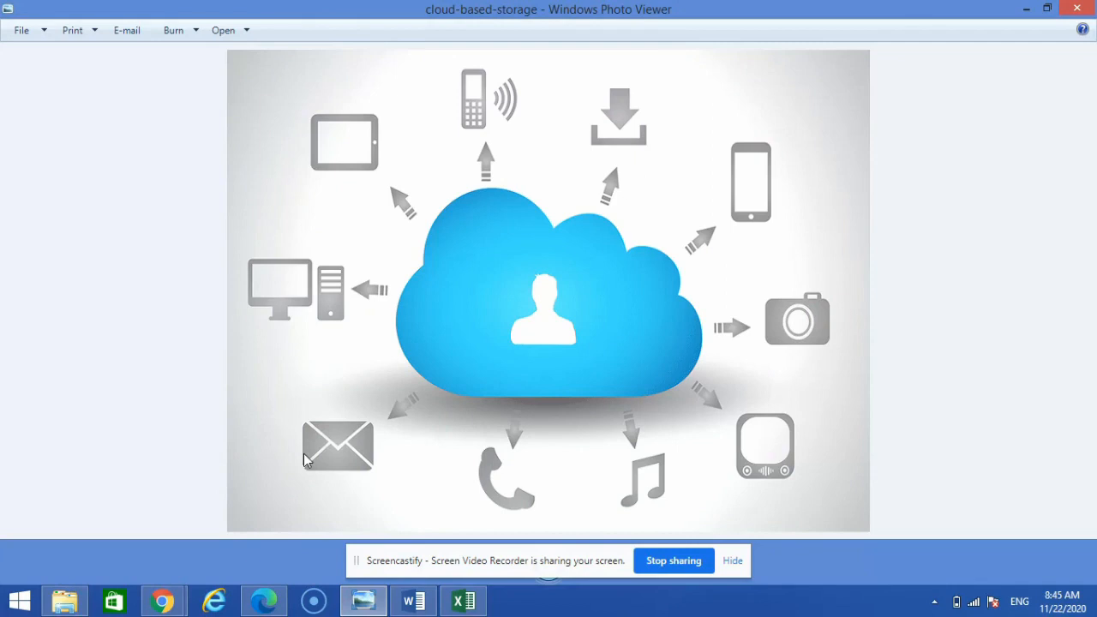
{"action": "key", "text": "Right"}
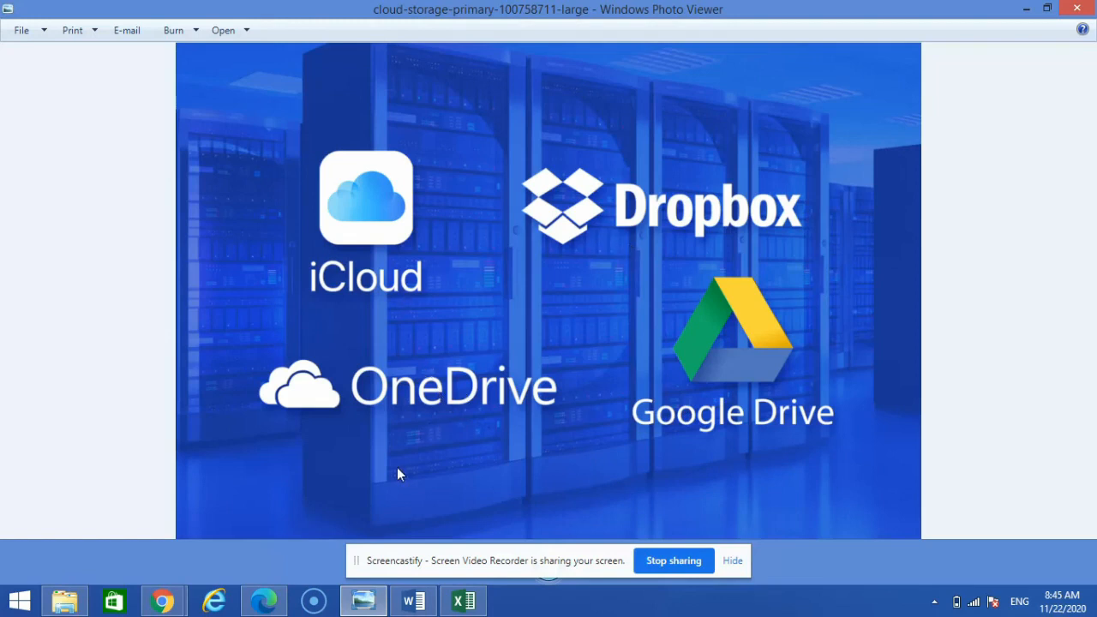
{"action": "left_click", "coordinate": [168, 603]}
{"action": "left_click", "coordinate": [156, 524]}
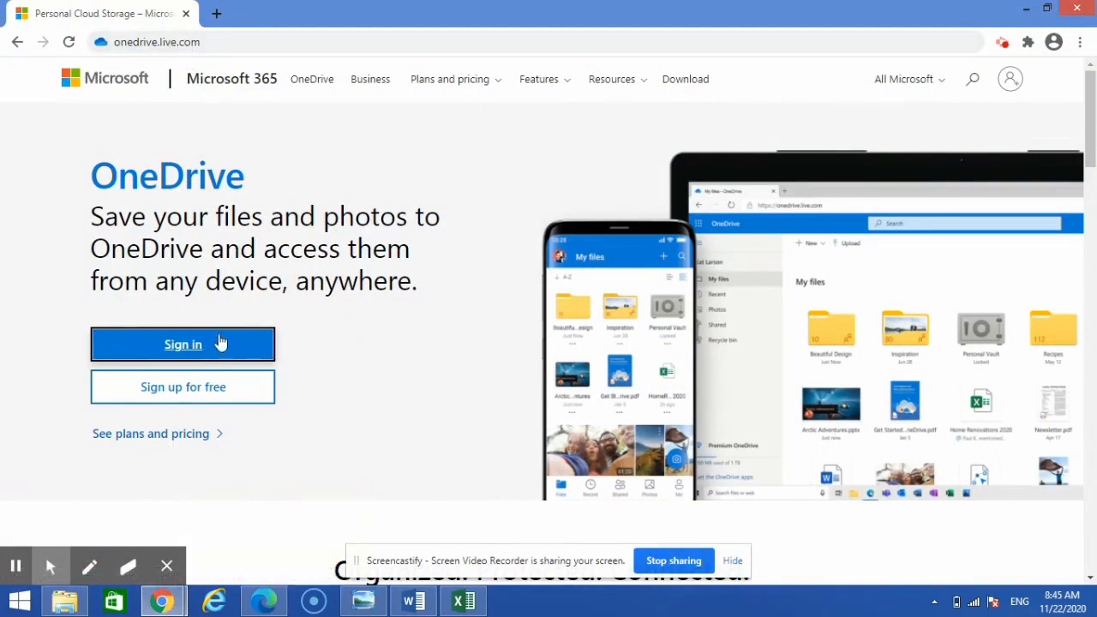
Sign in to OneDrive with the Microsoft account's email address and password
{"action": "left_click", "coordinate": [210, 343]}
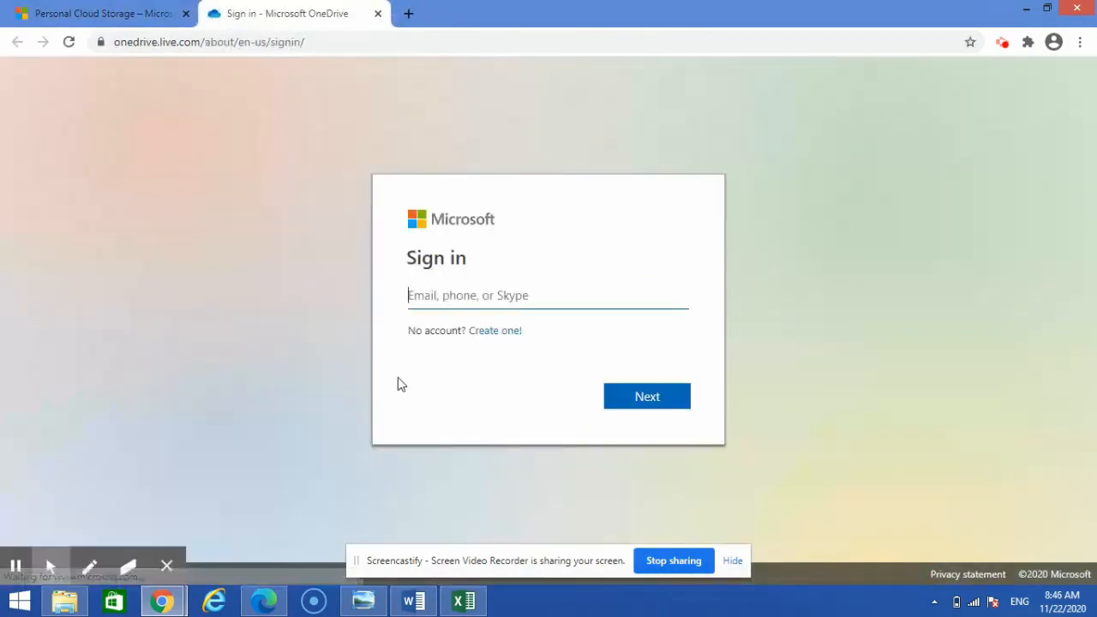
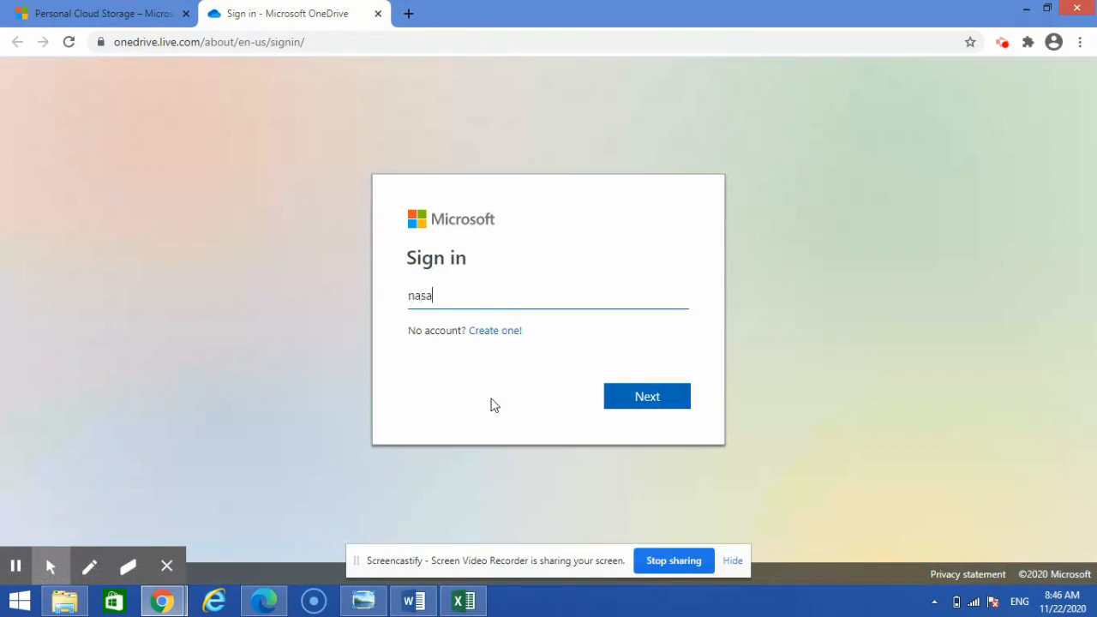
{"action": "key", "text": "BackSpace"}
{"action": "key", "text": "BackSpace"}
{"action": "key", "text": "BackSpace"}
{"action": "key", "text": "BackSpace"}
{"action": "key", "text": "BackSpace"}
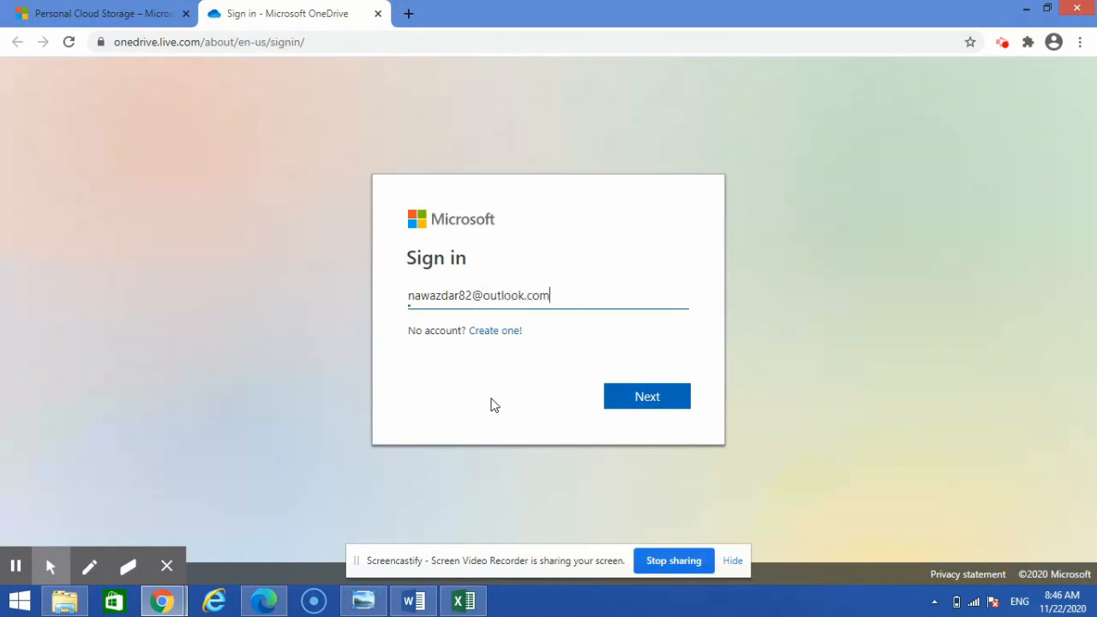
{"action": "key", "text": "Return"}
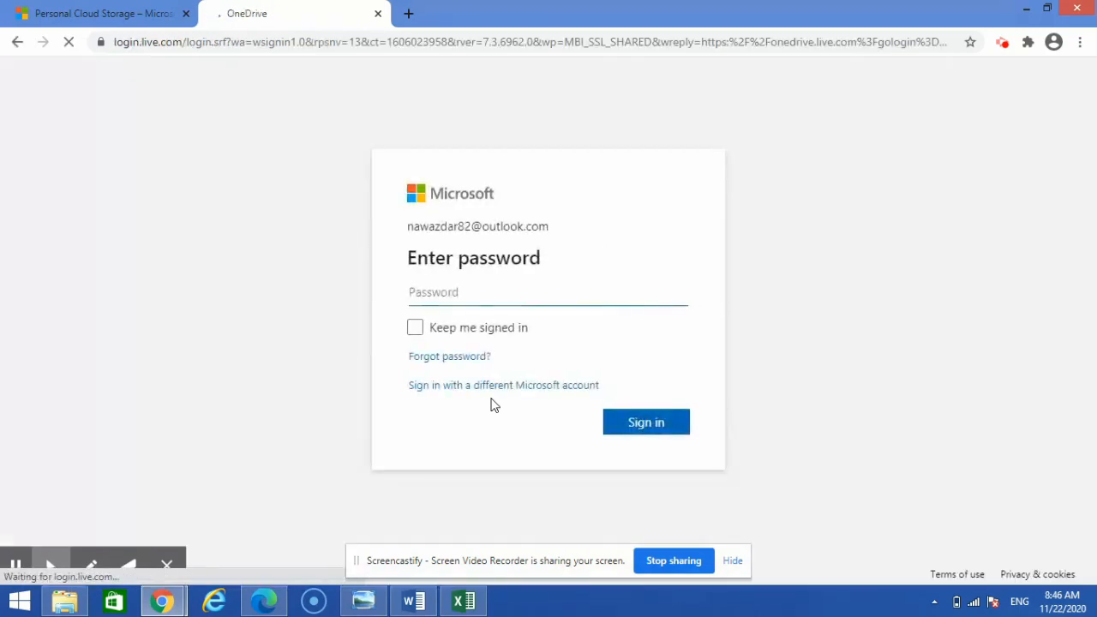
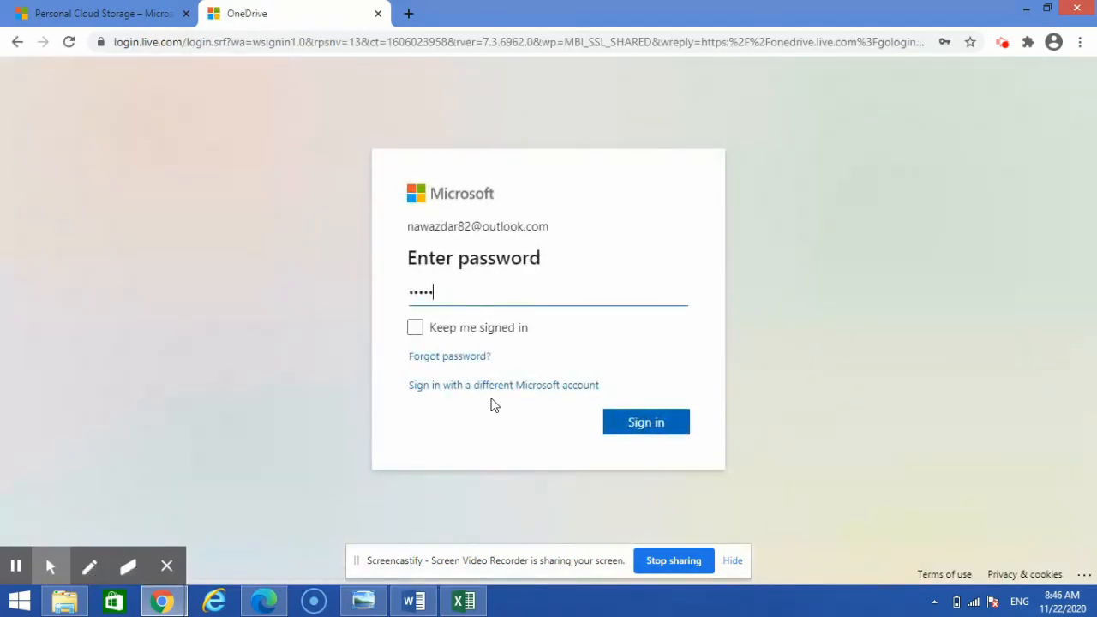
{"action": "key", "text": "Return"}
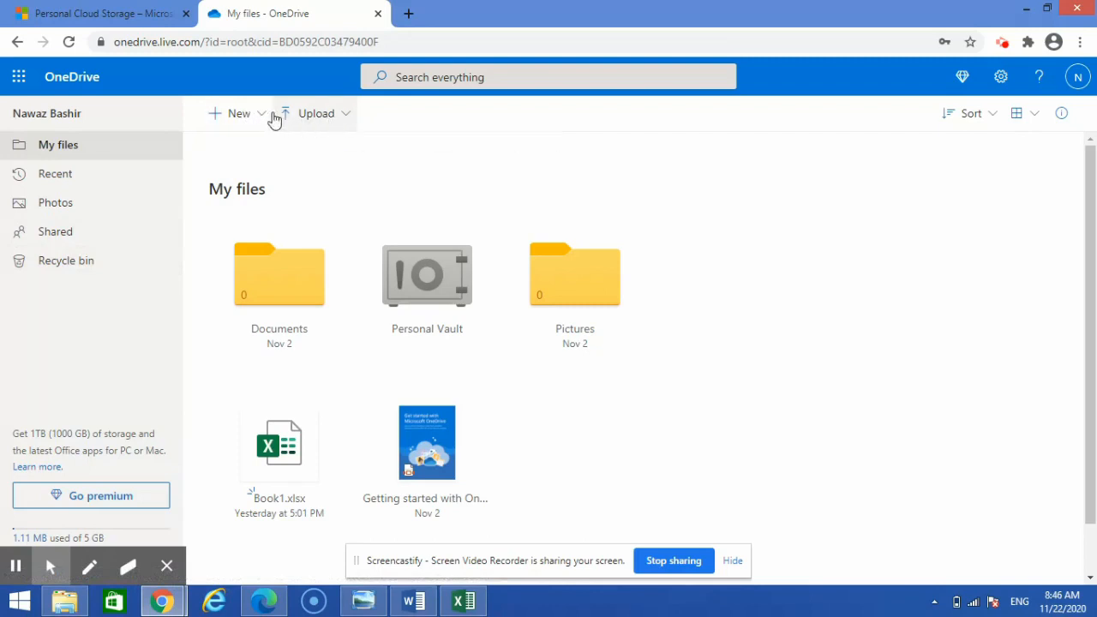
Create a new folder named 'Jungle animals' via New > Folder and open it
{"action": "left_click", "coordinate": [263, 116]}
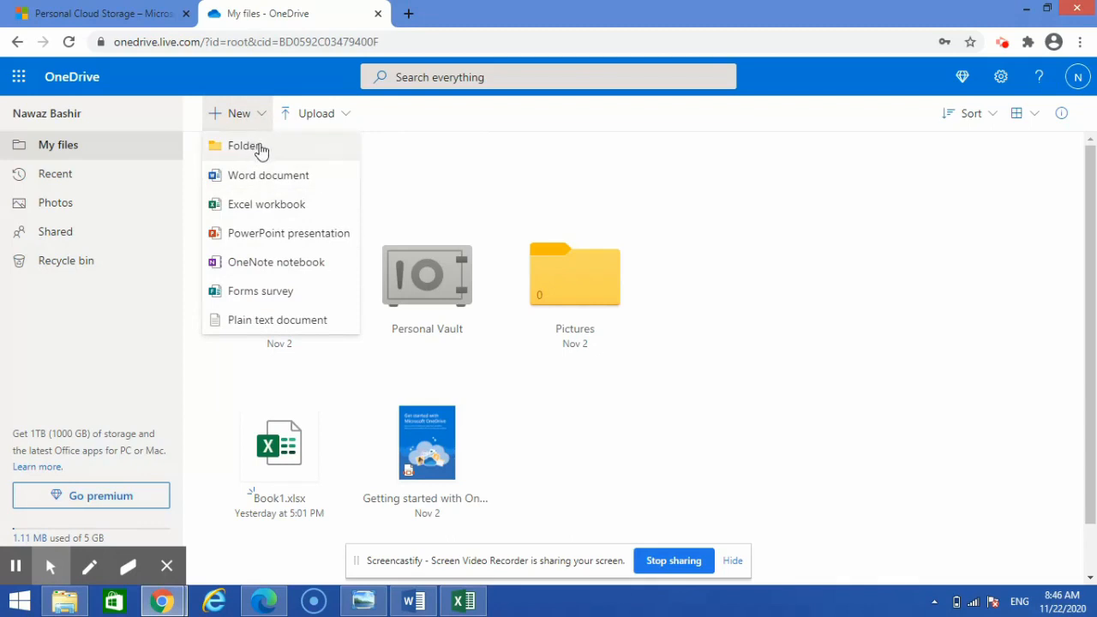
{"action": "left_click", "coordinate": [259, 148]}
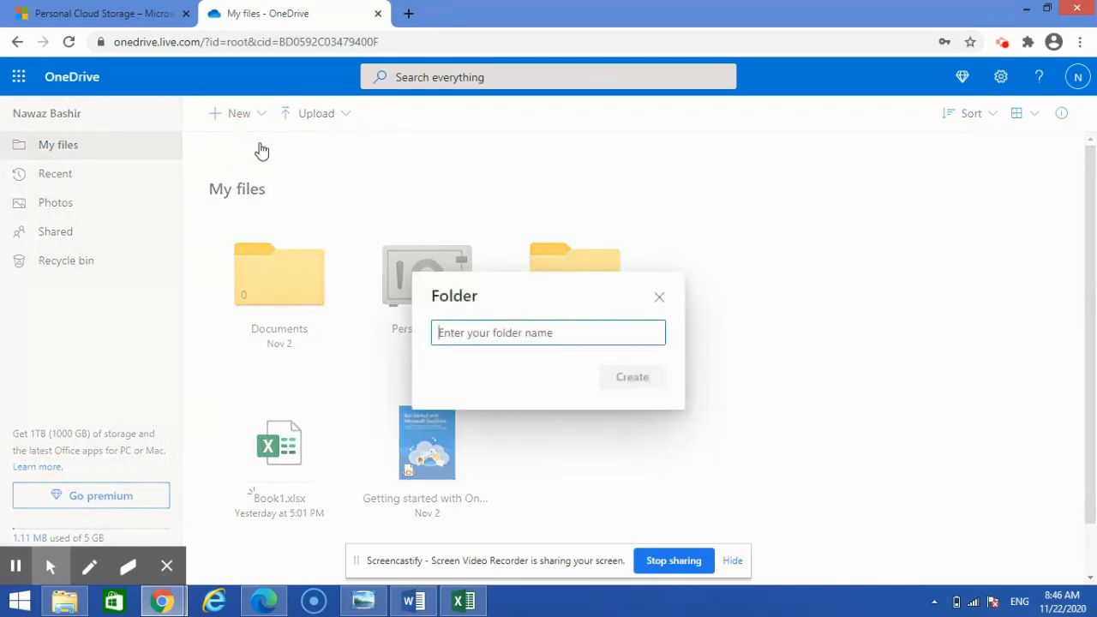
{"action": "type", "text": "Jung"}
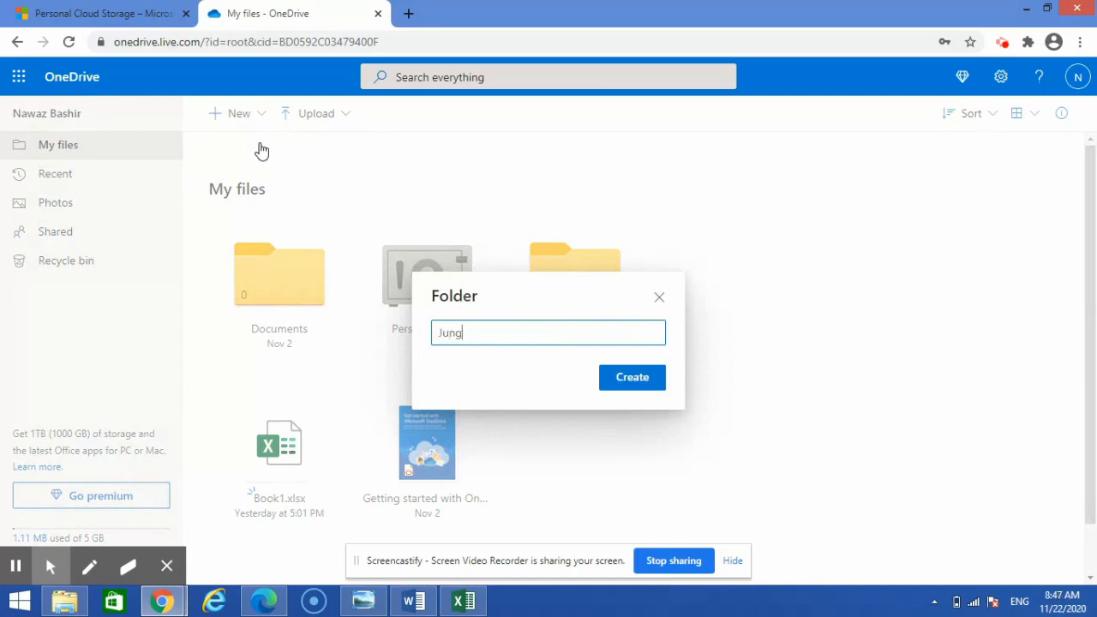
{"action": "type", "text": "le animals"}
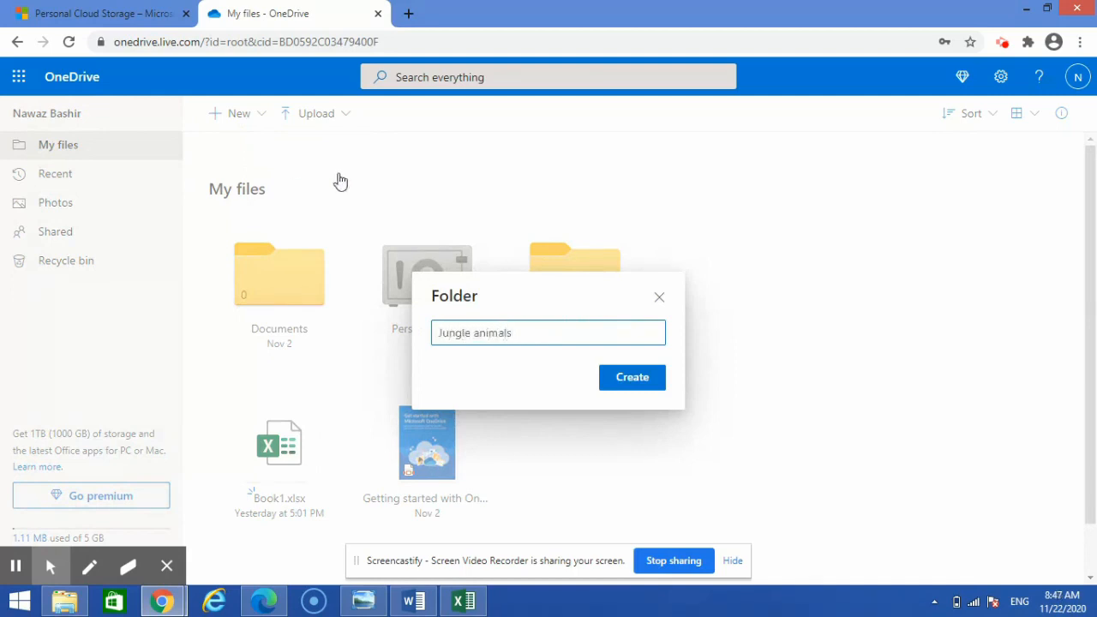
{"action": "left_click", "coordinate": [634, 378]}
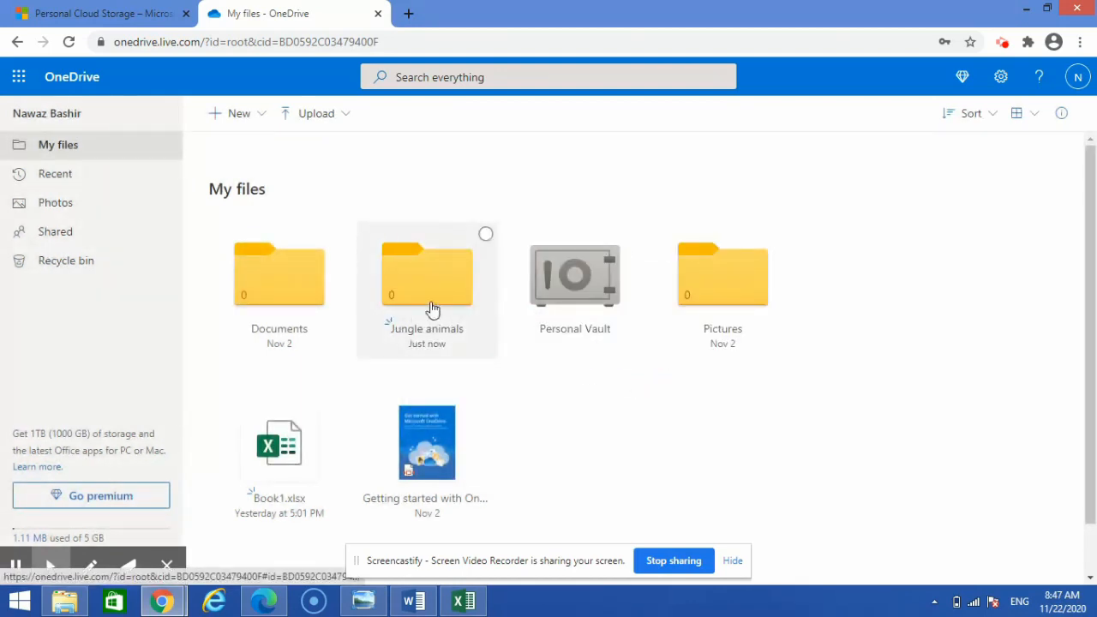
{"action": "left_click", "coordinate": [435, 296]}
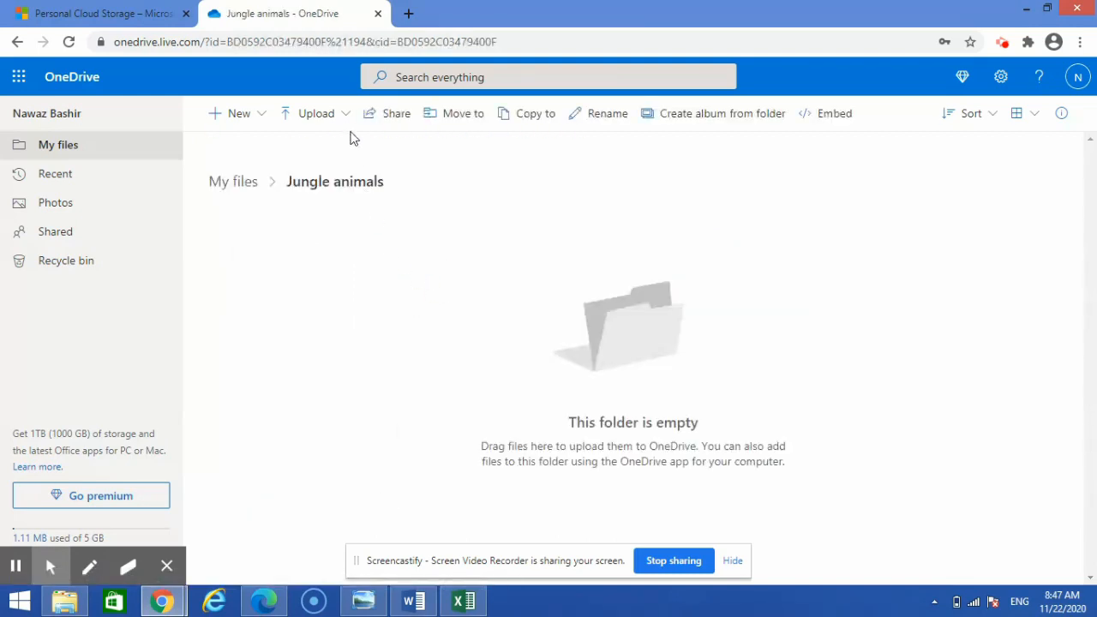
Upload tiger.jpg, panda.jpg and wolf.jpg from the computer into the Jungle animals folder
{"action": "left_click", "coordinate": [347, 120]}
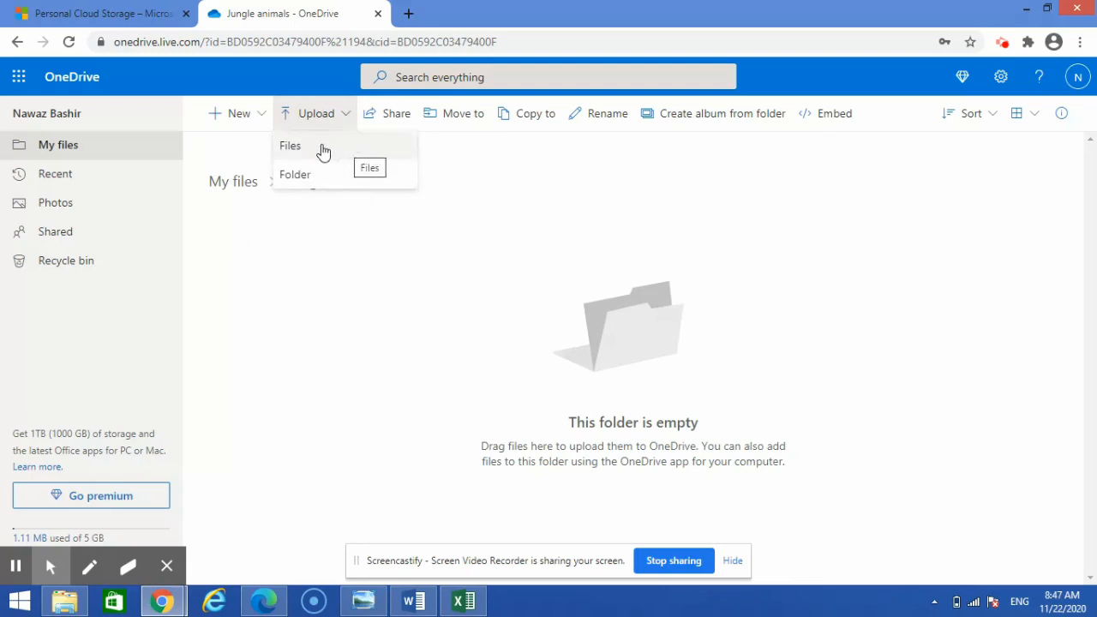
{"action": "left_click", "coordinate": [328, 149]}
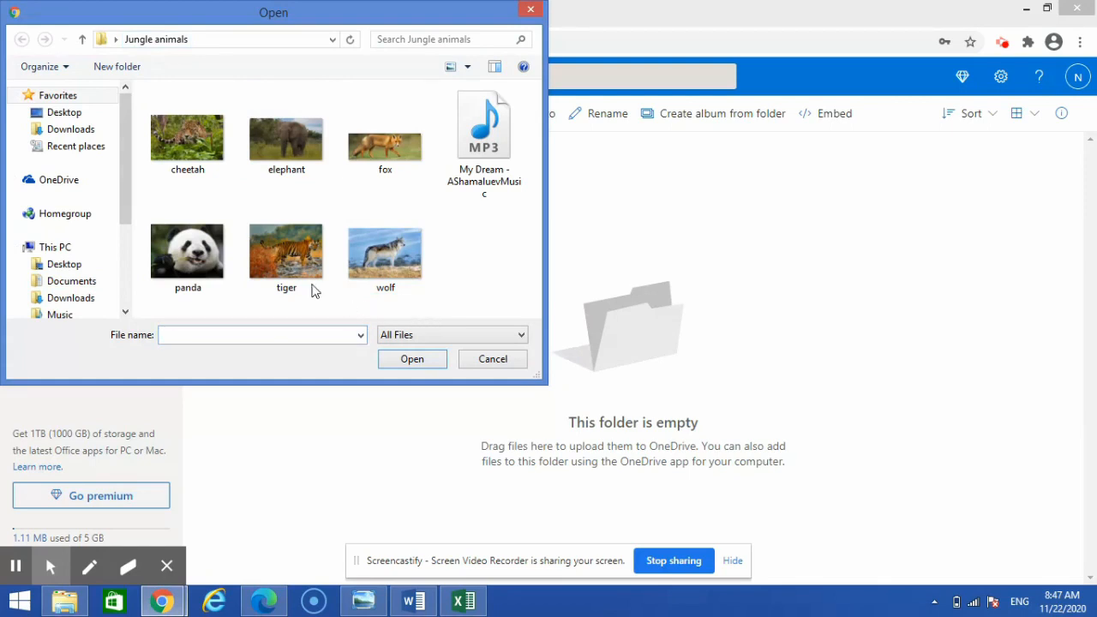
{"action": "left_click", "coordinate": [371, 289]}
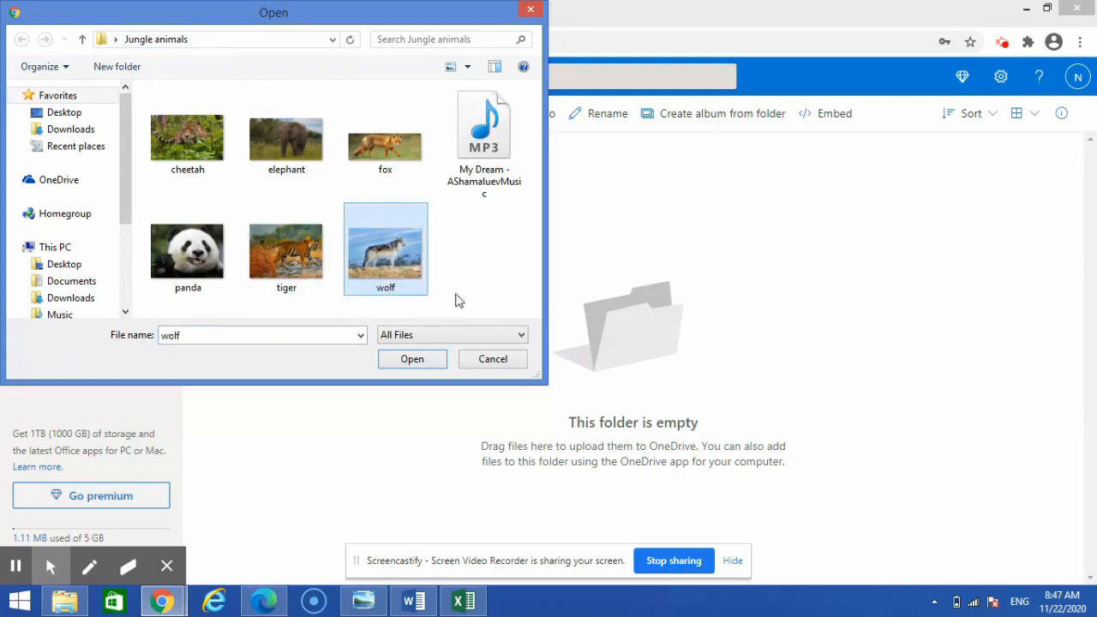
{"action": "left_click_drag", "start_coordinate": [454, 296], "coordinate": [165, 220]}
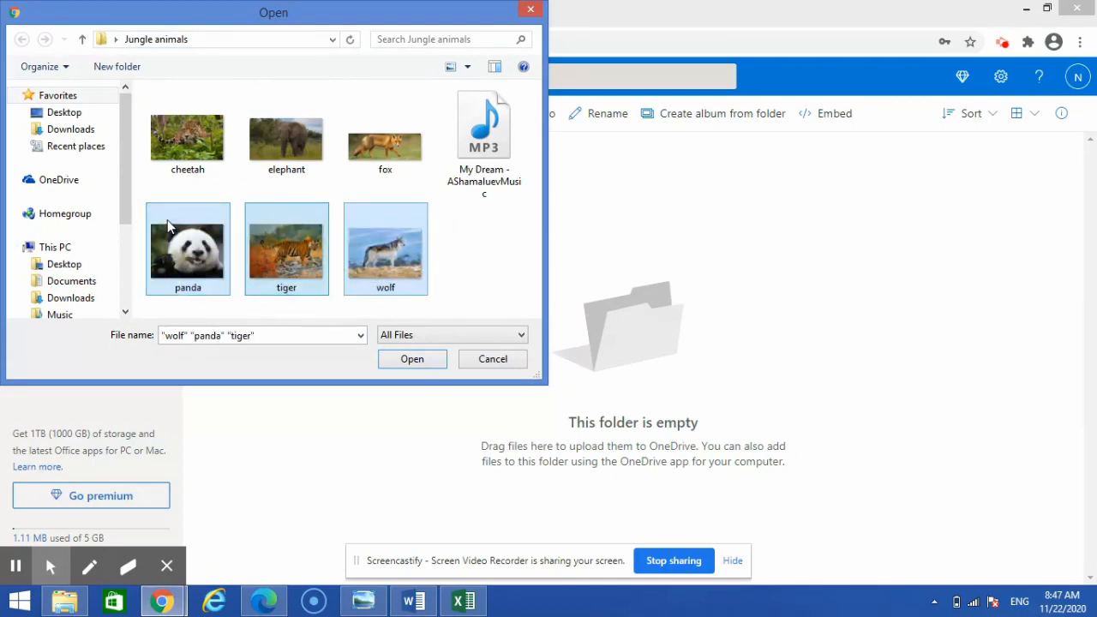
{"action": "left_click", "coordinate": [416, 360]}
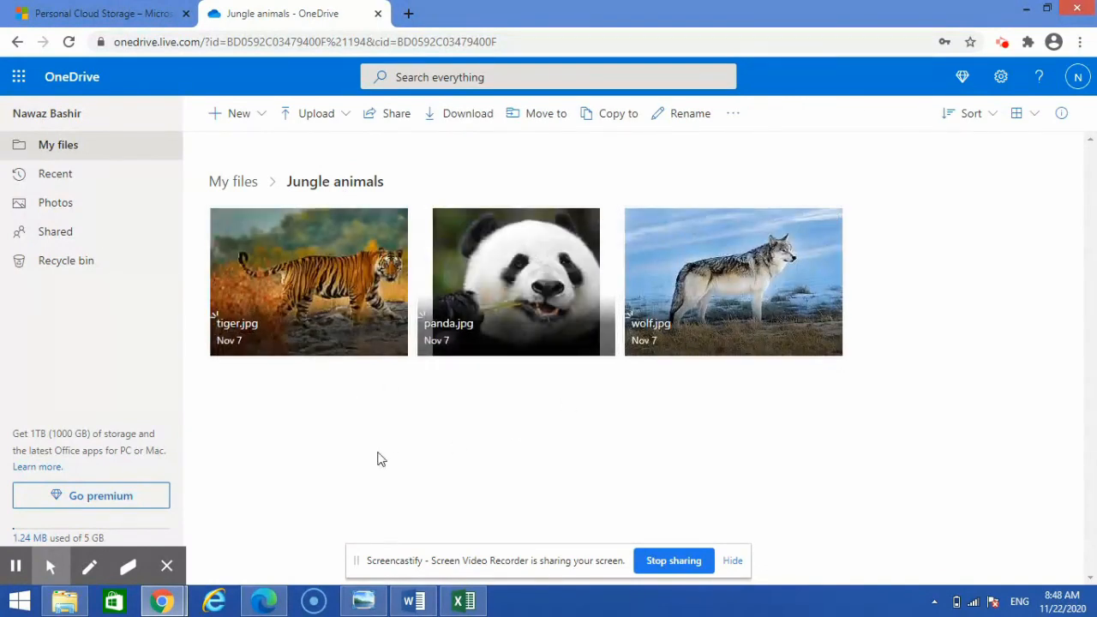
Return to My files and bring up the Jungle animals folder's context menu
{"action": "left_click", "coordinate": [238, 187]}
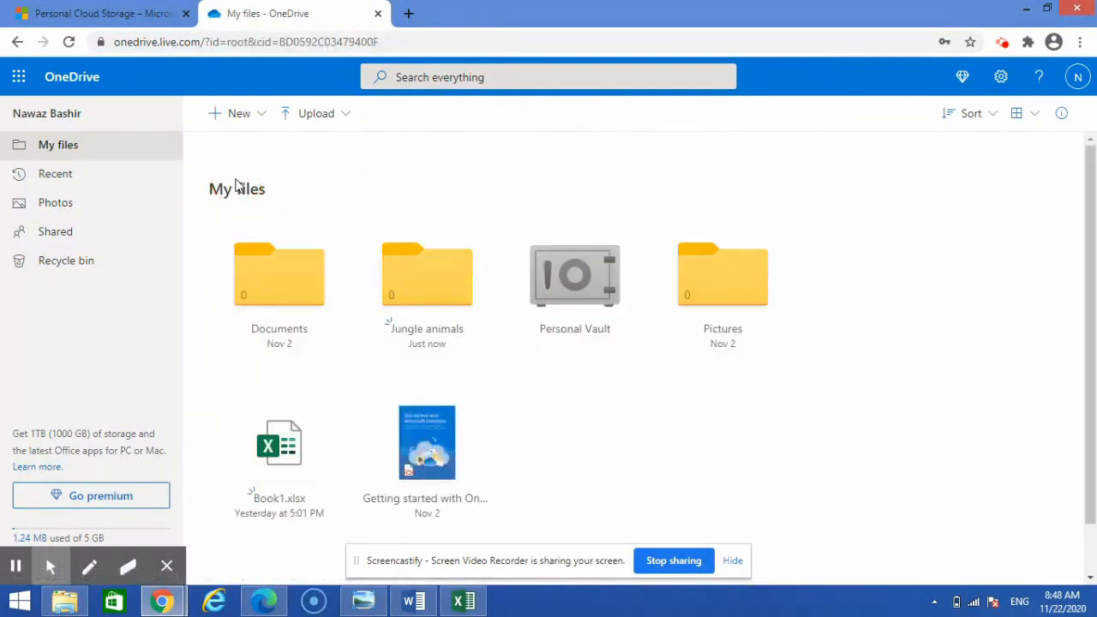
{"action": "right_click", "coordinate": [421, 293]}
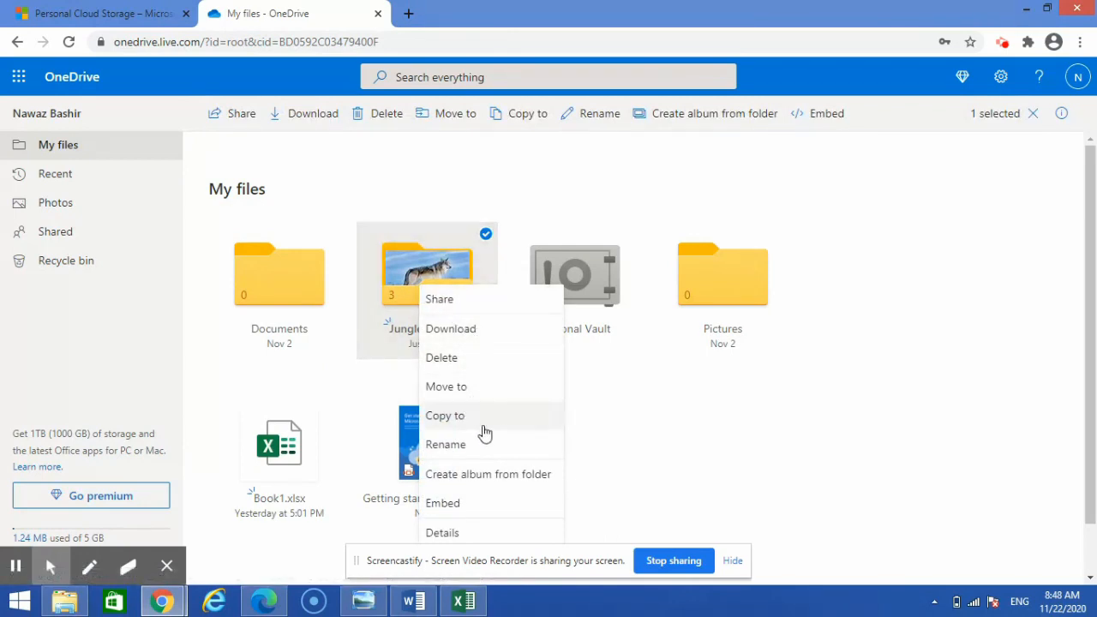
Share the Jungle animals folder with the recipient's email, keeping default edit link permissions, and send
{"action": "left_click", "coordinate": [474, 305]}
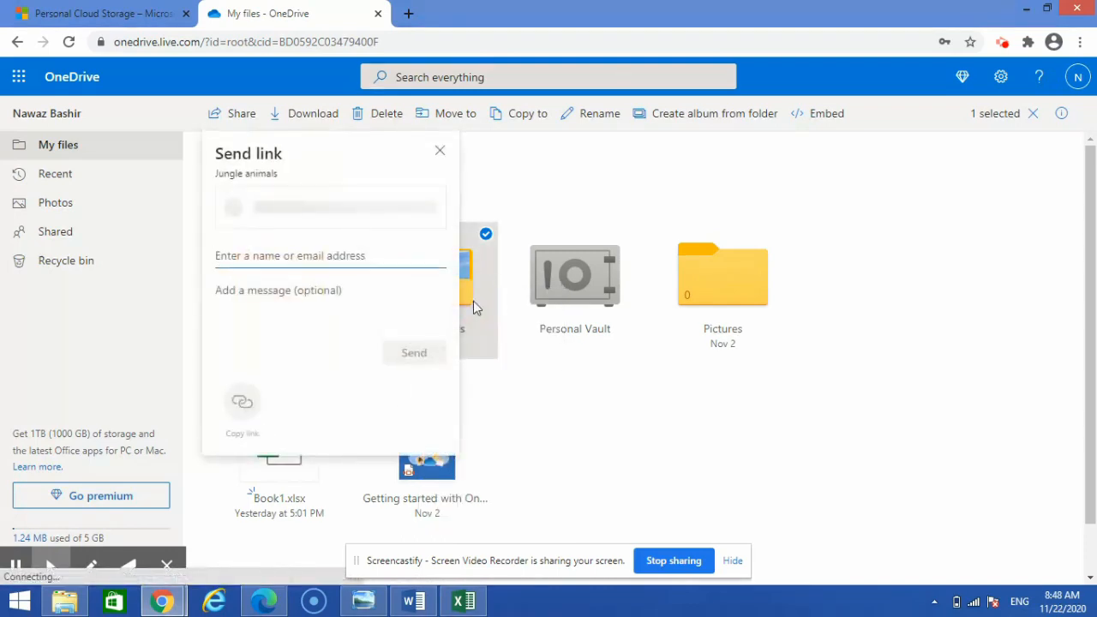
{"action": "left_click", "coordinate": [316, 256]}
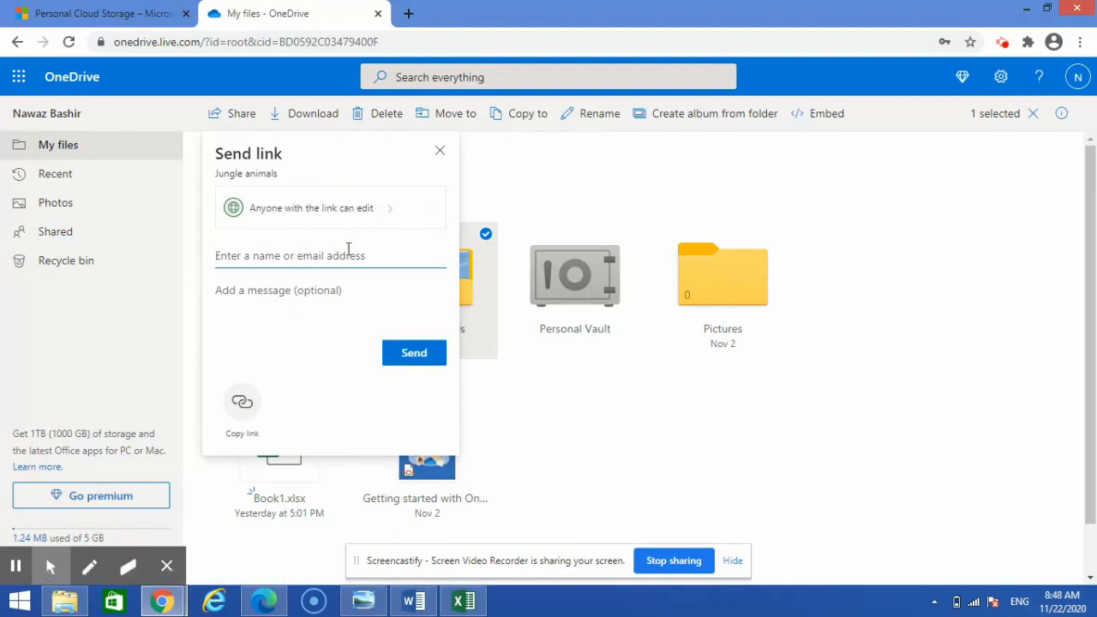
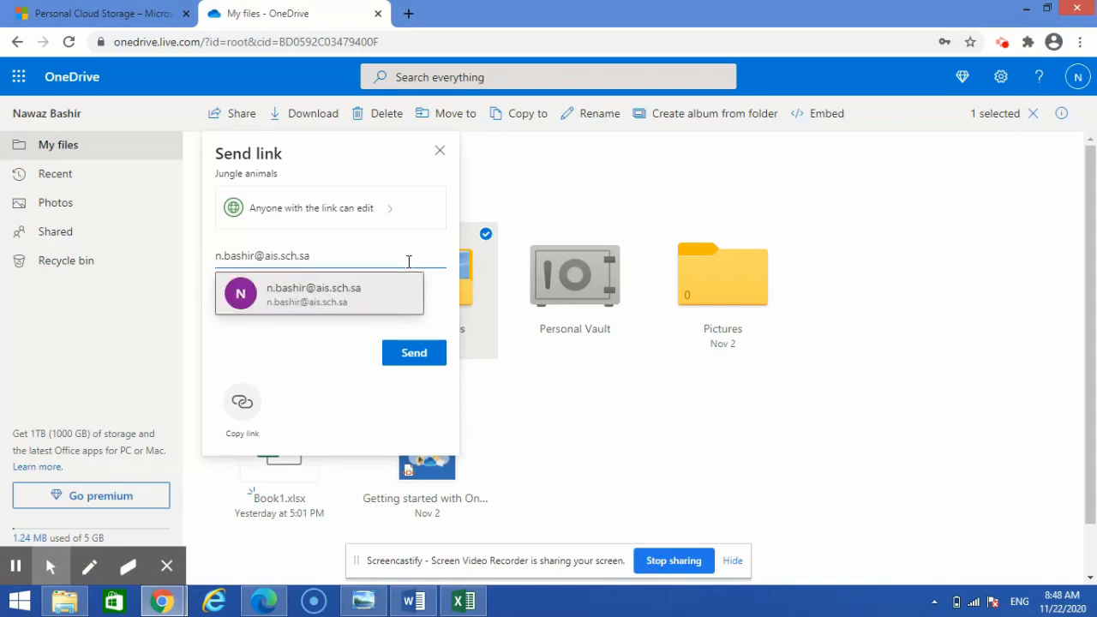
{"action": "left_click", "coordinate": [321, 300]}
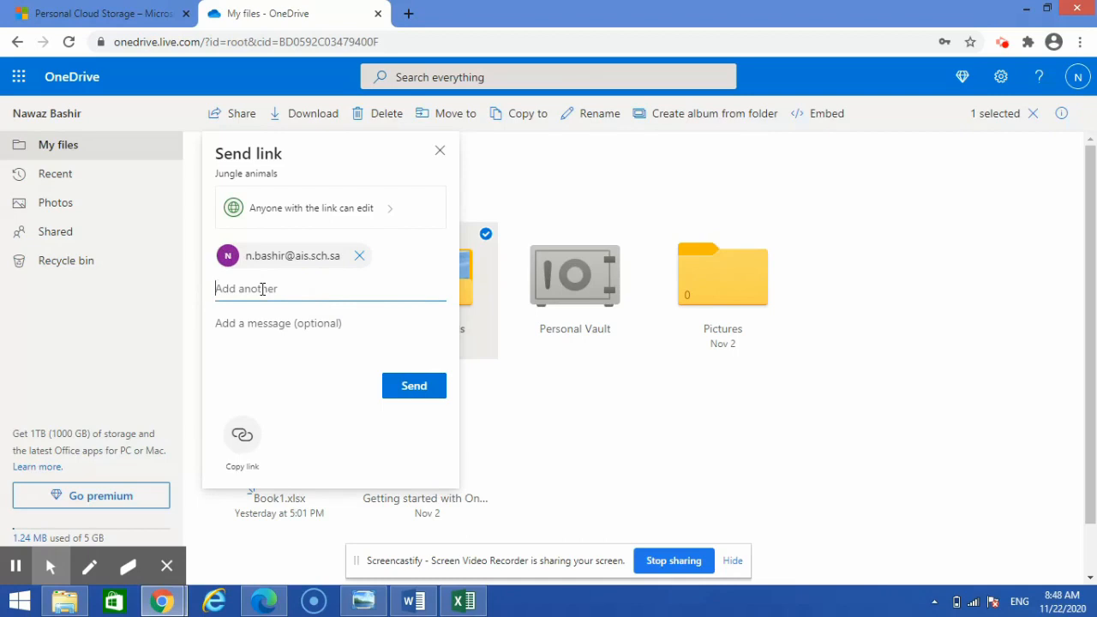
{"action": "left_click", "coordinate": [392, 213]}
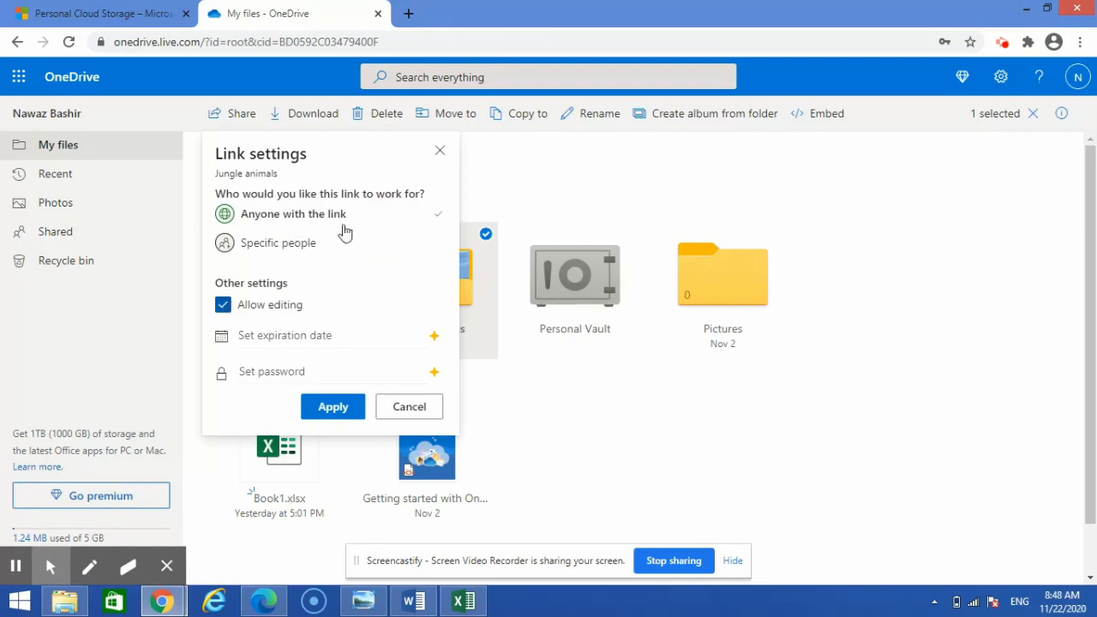
{"action": "left_click", "coordinate": [411, 415]}
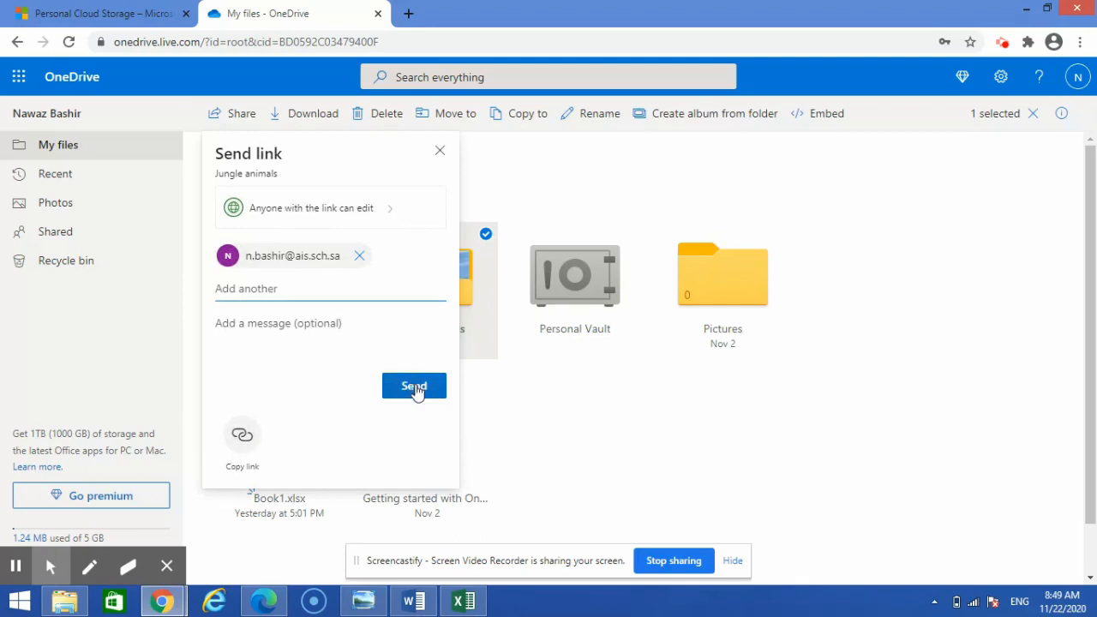
{"action": "left_click", "coordinate": [414, 388]}
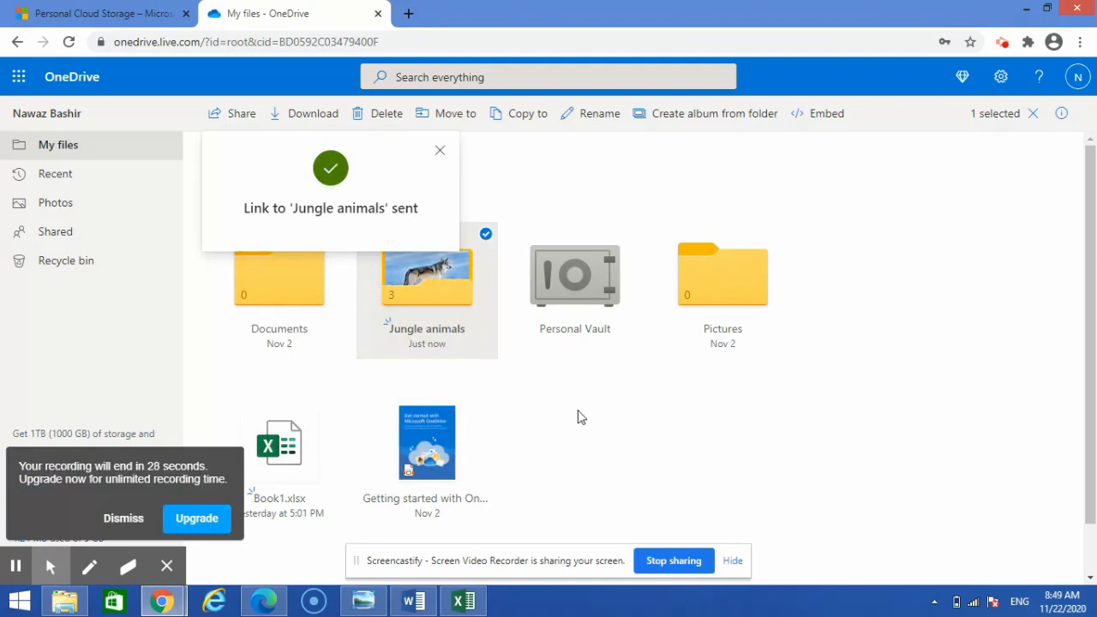
{"action": "left_click", "coordinate": [123, 518]}
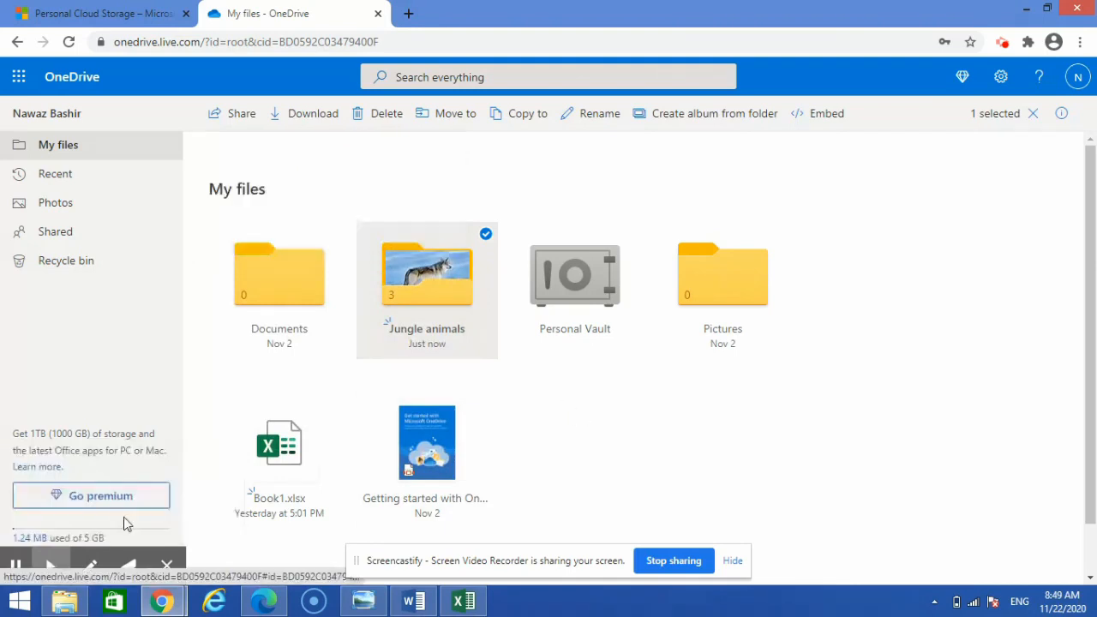